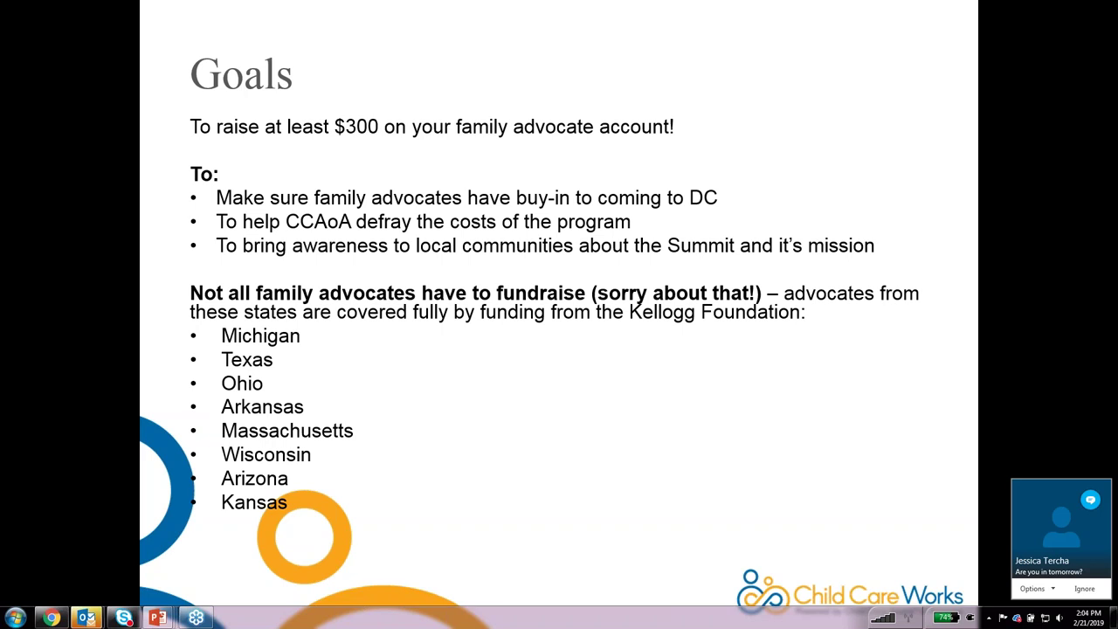
Ignore the incoming Skype chat notification while the Goals slide is presented.
{"action": "left_click", "coordinate": [1096, 591]}
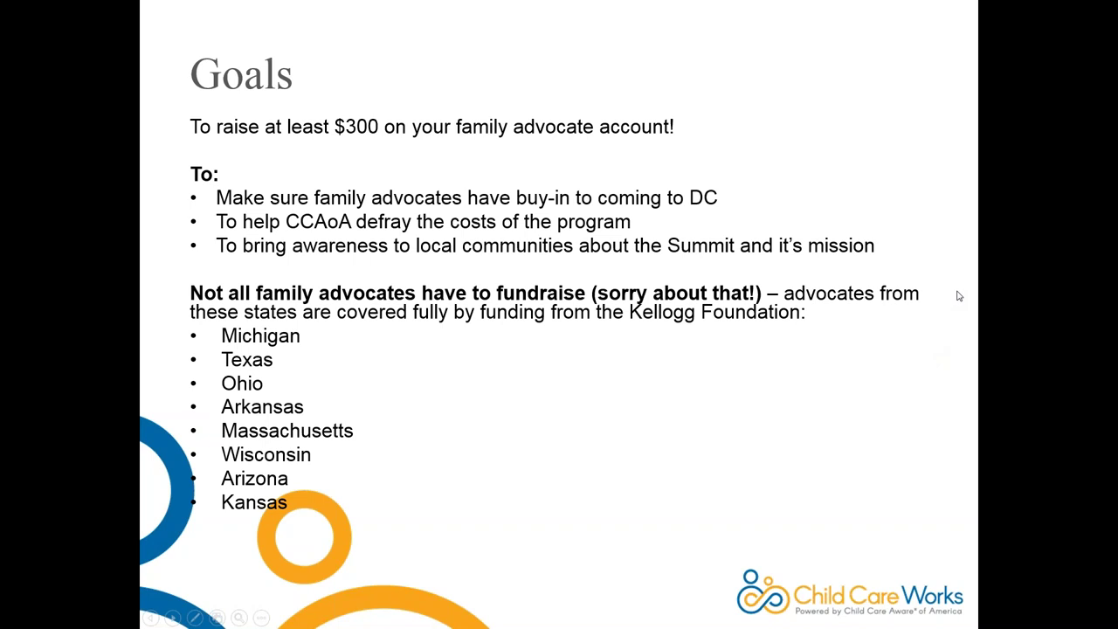
Advance to the Steps slide and follow its childcareworks.org fundraising link.
{"action": "left_click", "coordinate": [809, 370]}
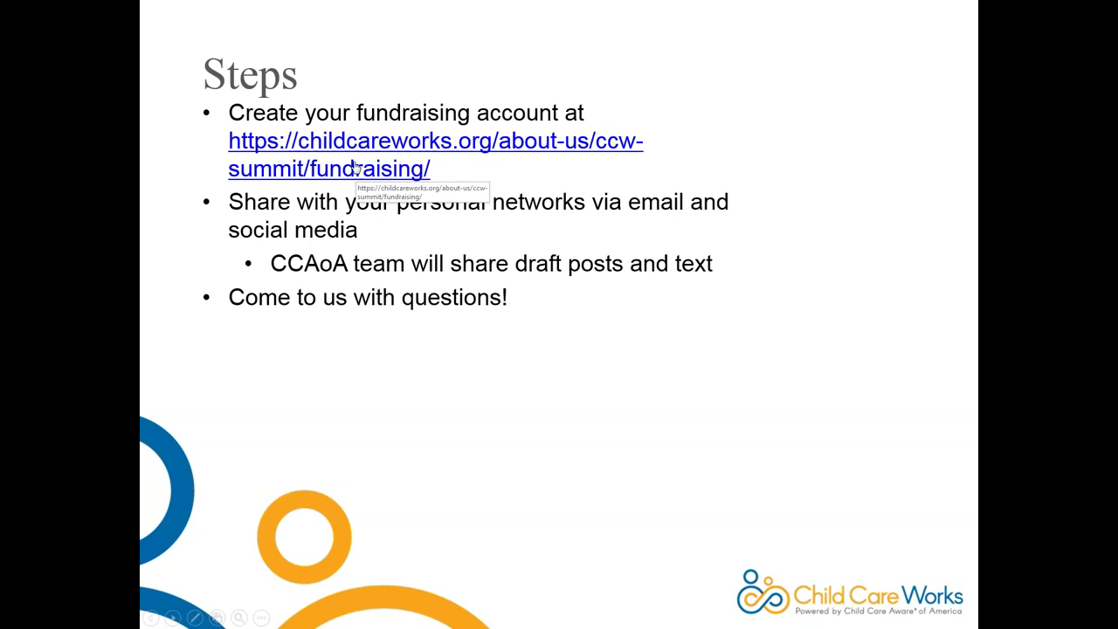
{"action": "left_click", "coordinate": [397, 145]}
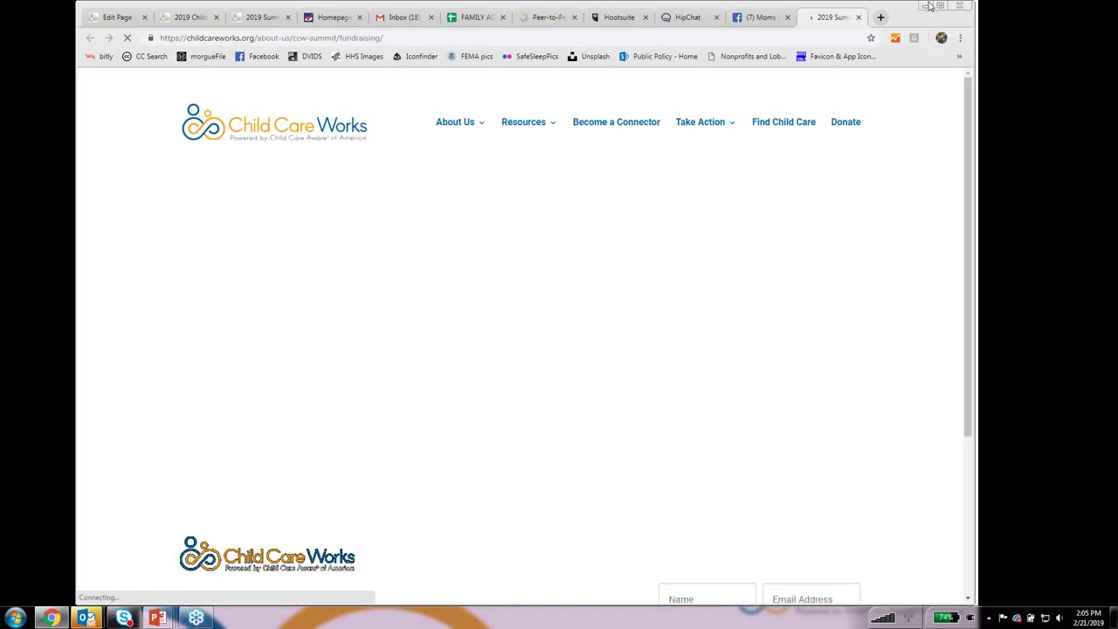
Maximize the browser, review the summit fundraising page and leaderboard, and choose Create Your Fundraiser.
{"action": "left_click", "coordinate": [941, 6]}
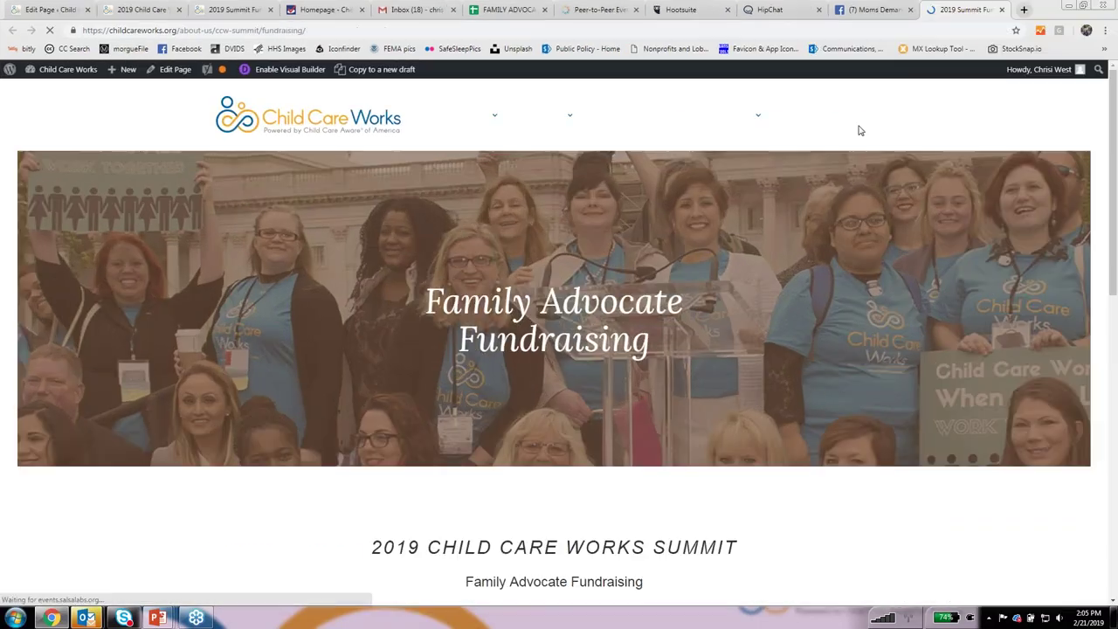
{"action": "scroll", "coordinate": [591, 341], "scroll_direction": "down", "scroll_amount": 3}
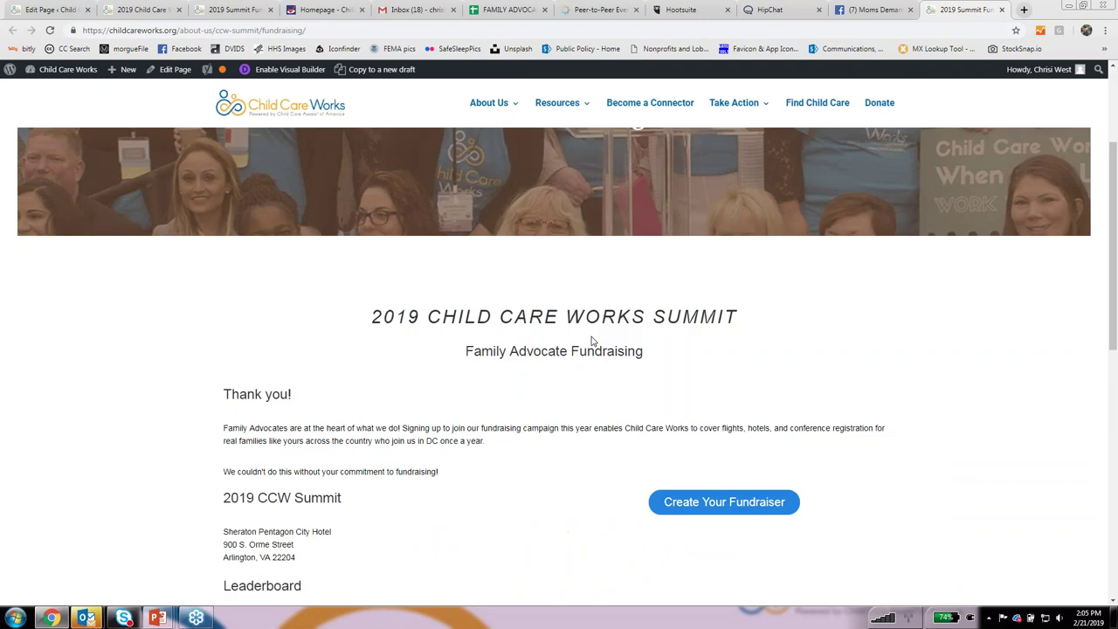
{"action": "scroll", "coordinate": [591, 341], "scroll_direction": "up", "scroll_amount": 3}
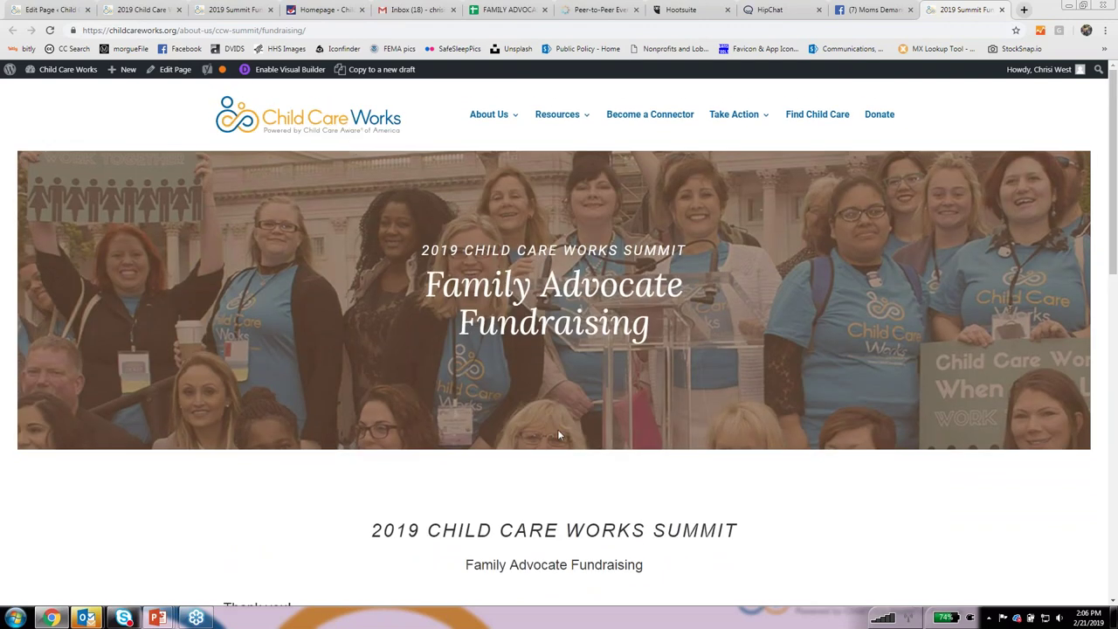
{"action": "scroll", "coordinate": [566, 306], "scroll_direction": "down", "scroll_amount": 1}
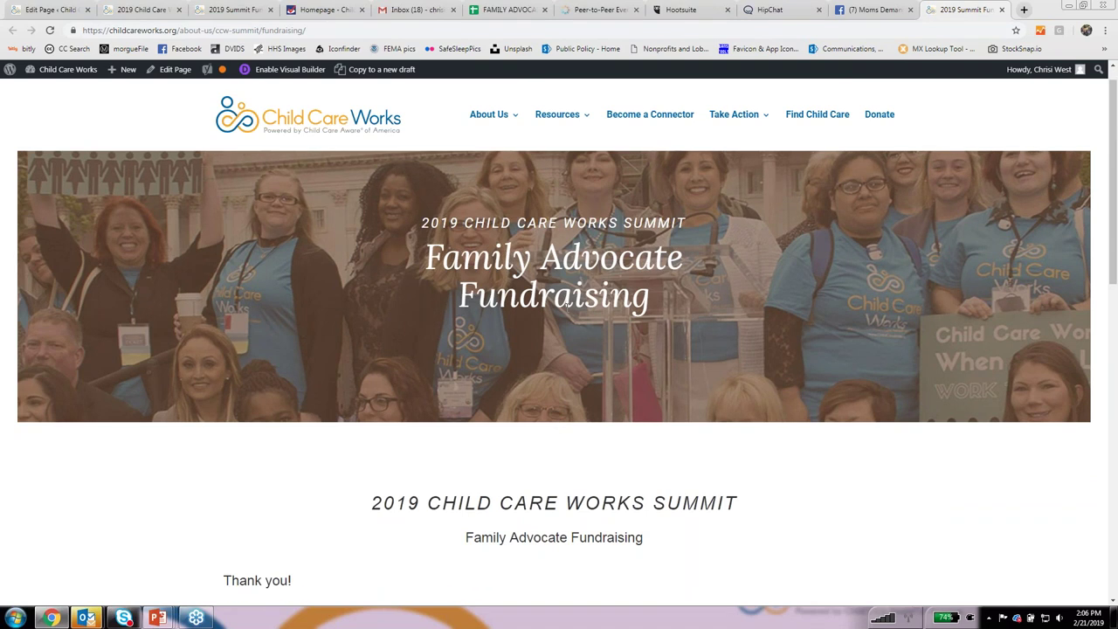
{"action": "scroll", "coordinate": [570, 305], "scroll_direction": "down", "scroll_amount": 3}
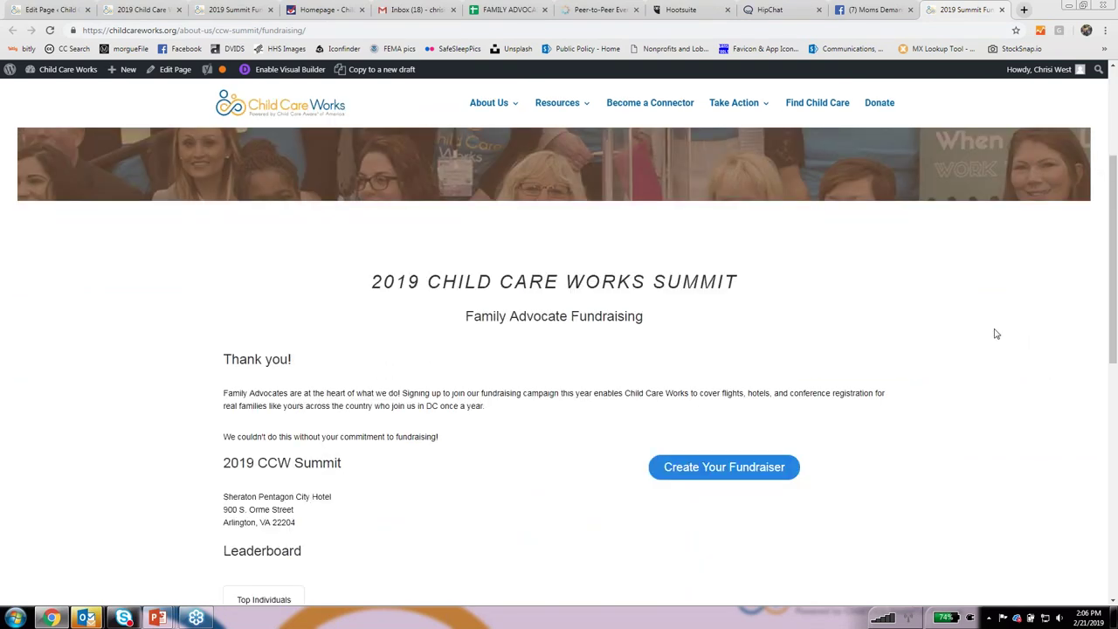
{"action": "scroll", "coordinate": [996, 332], "scroll_direction": "down", "scroll_amount": 1}
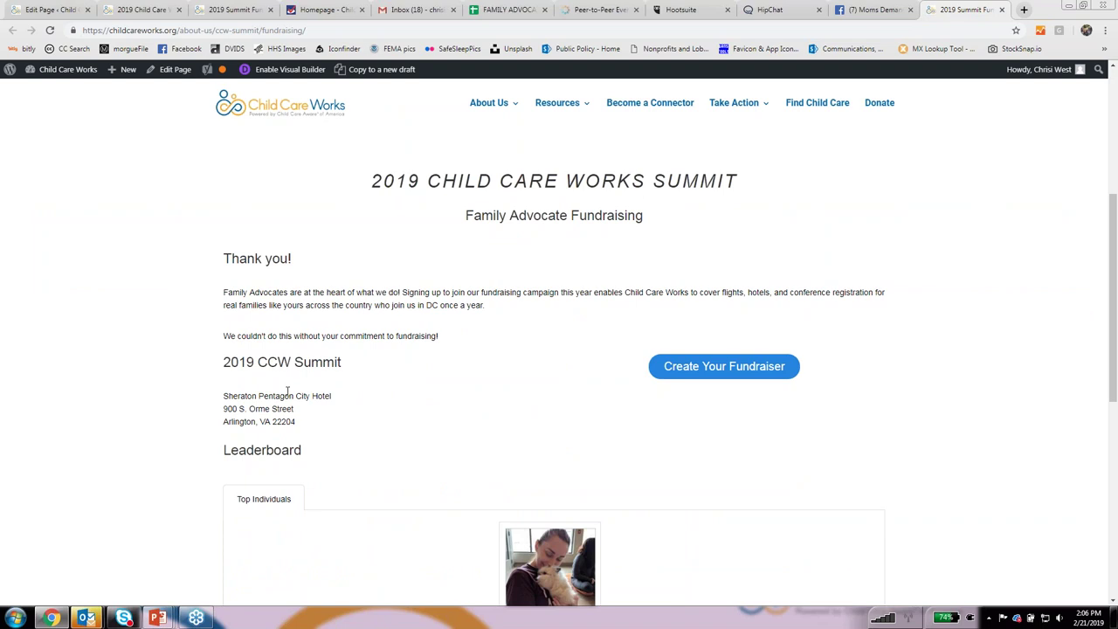
{"action": "scroll", "coordinate": [717, 379], "scroll_direction": "up", "scroll_amount": 1}
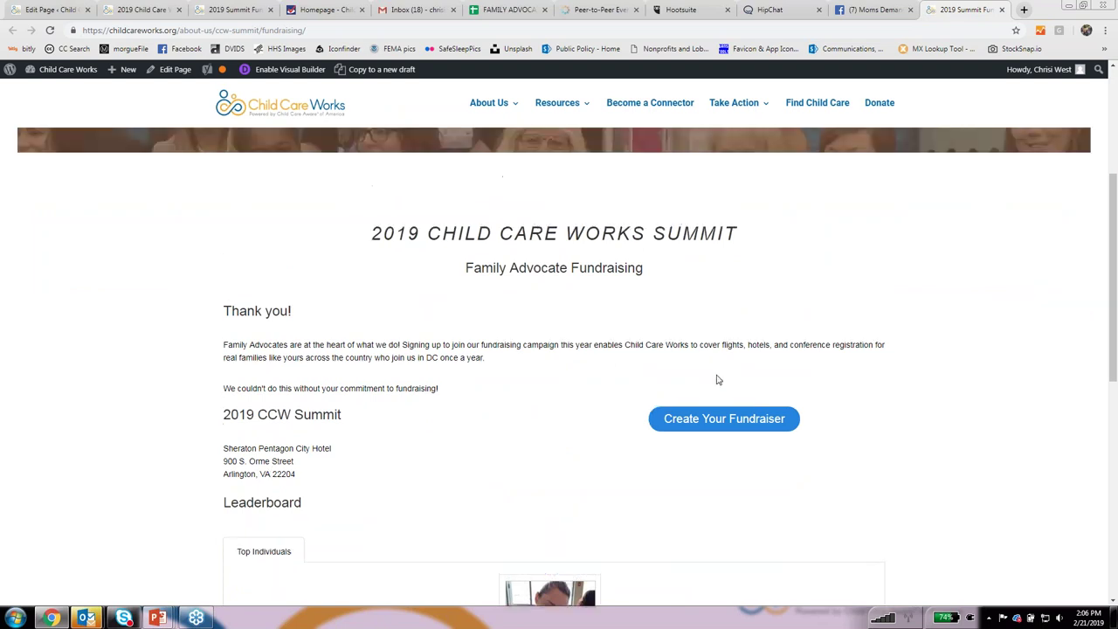
{"action": "scroll", "coordinate": [732, 393], "scroll_direction": "up", "scroll_amount": 1}
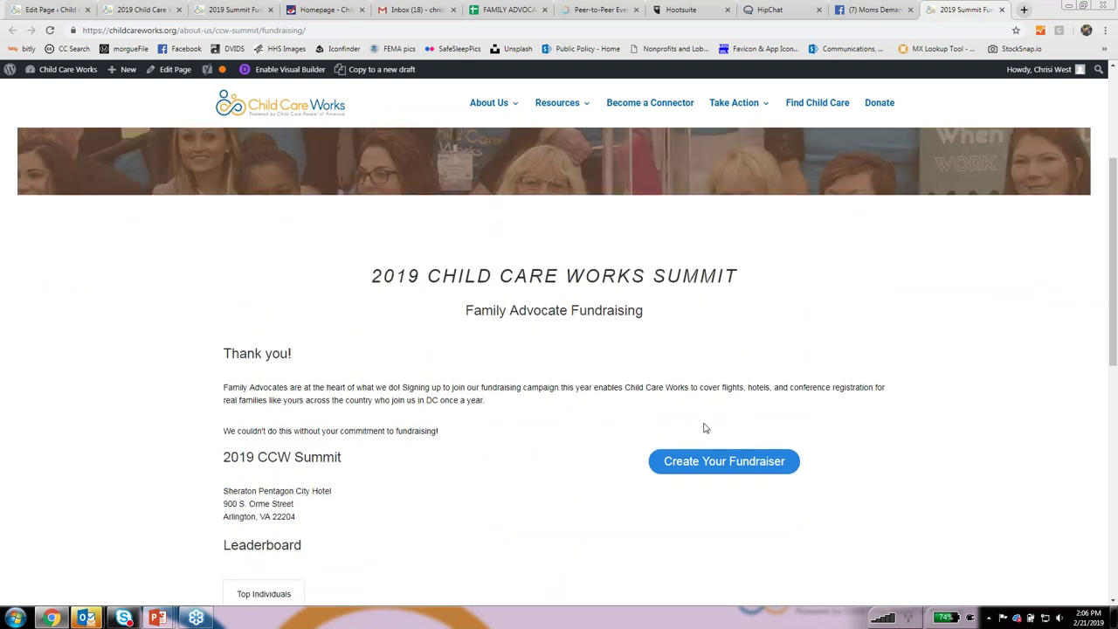
{"action": "scroll", "coordinate": [705, 428], "scroll_direction": "down", "scroll_amount": 4}
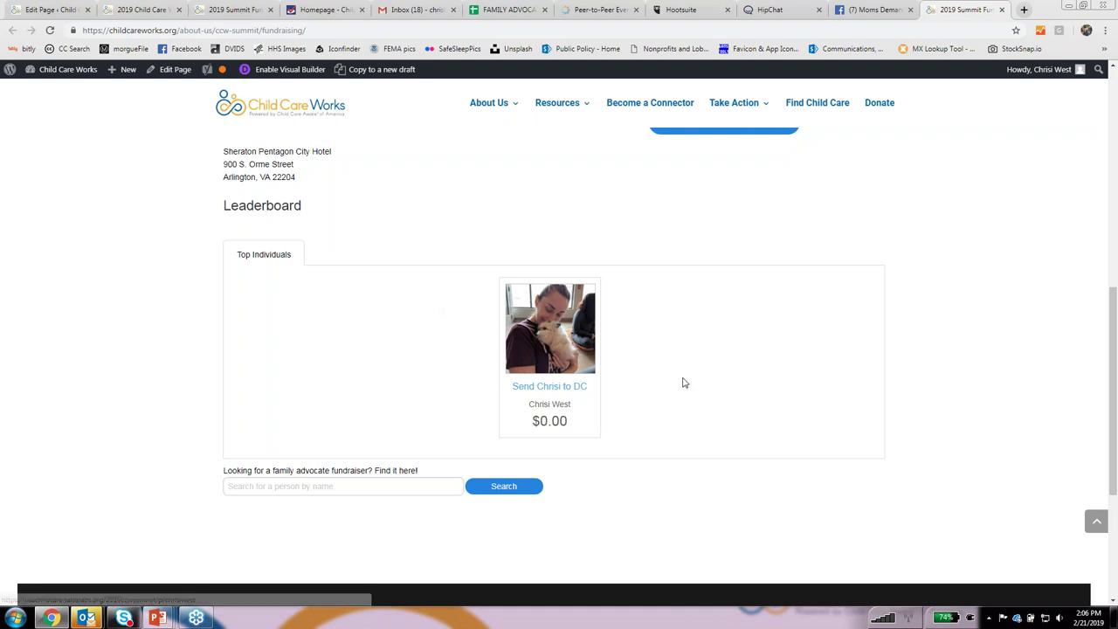
{"action": "scroll", "coordinate": [651, 368], "scroll_direction": "up", "scroll_amount": 3}
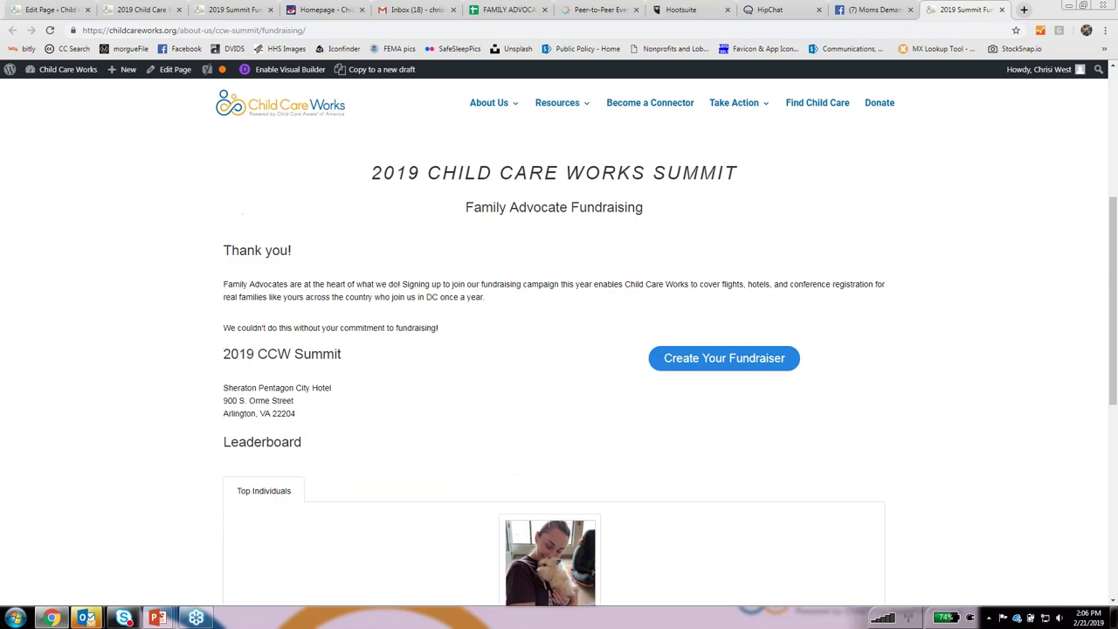
{"action": "scroll", "coordinate": [596, 454], "scroll_direction": "down", "scroll_amount": 3}
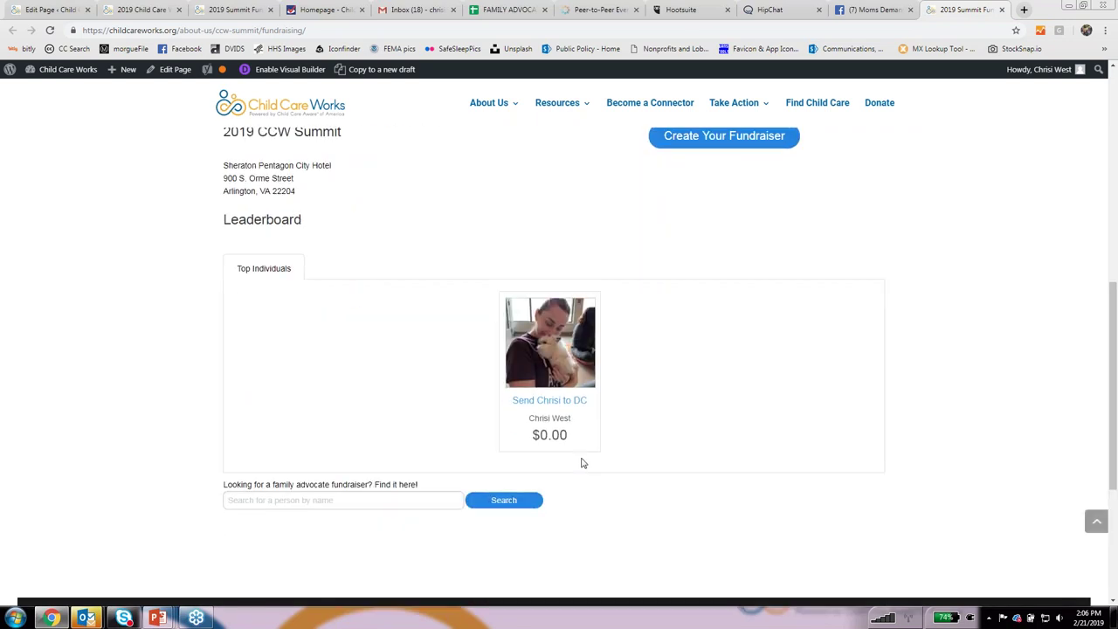
{"action": "scroll", "coordinate": [583, 463], "scroll_direction": "up", "scroll_amount": 1}
{"action": "scroll", "coordinate": [585, 460], "scroll_direction": "up", "scroll_amount": 2}
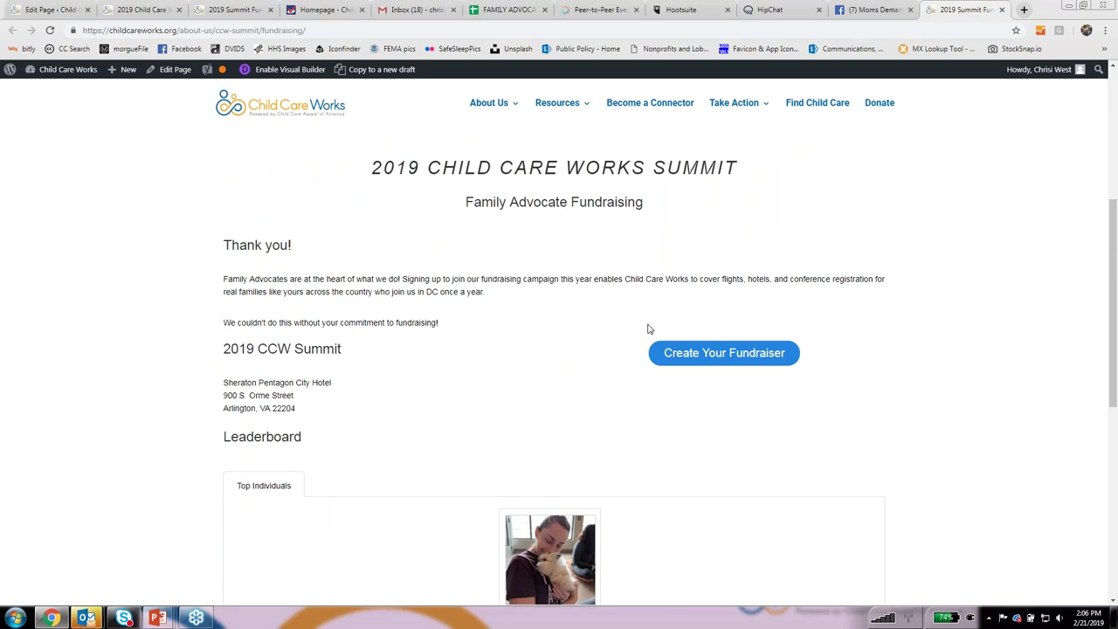
{"action": "left_click", "coordinate": [712, 354]}
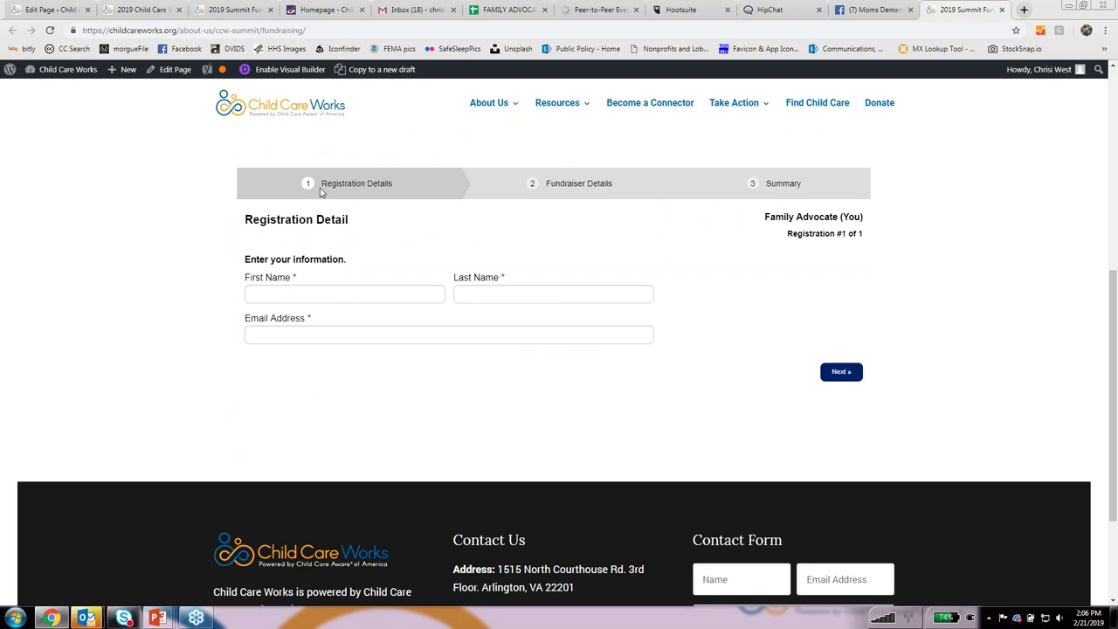
Enter the advocate's first name, last name and saved e-mail address, then continue to Fundraiser Details.
{"action": "left_click", "coordinate": [294, 285]}
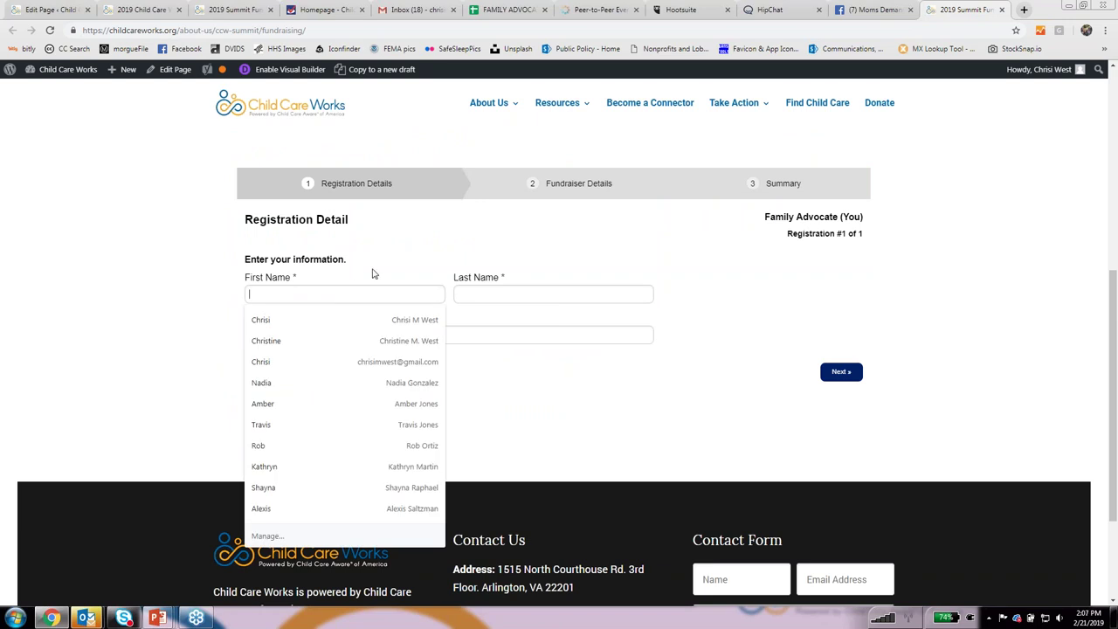
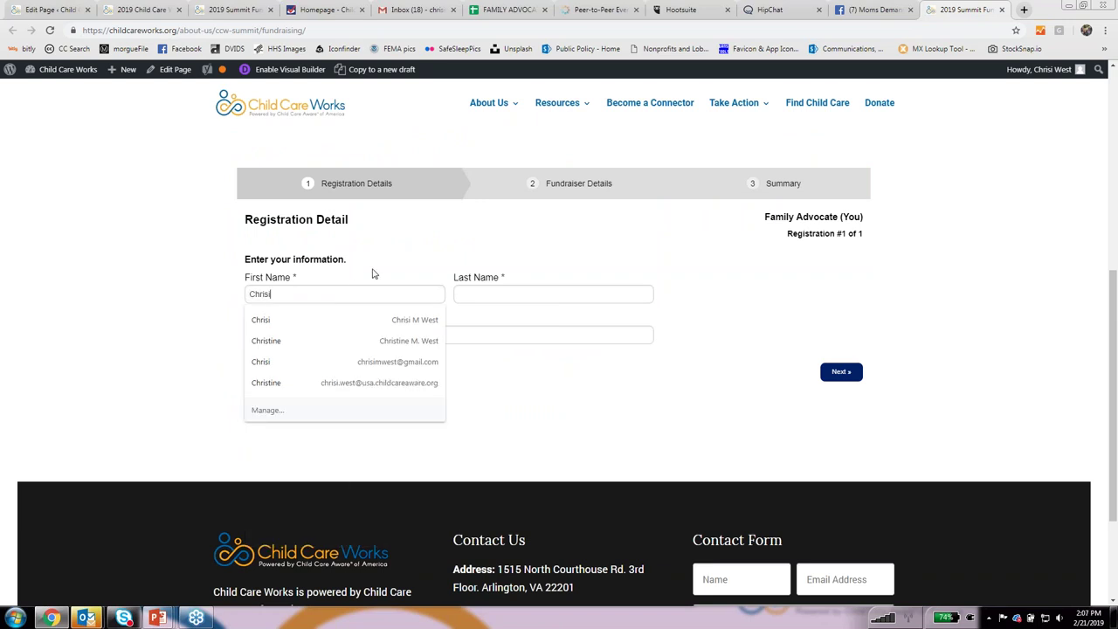
{"action": "key", "text": "Tab"}
{"action": "key", "text": "Tab"}
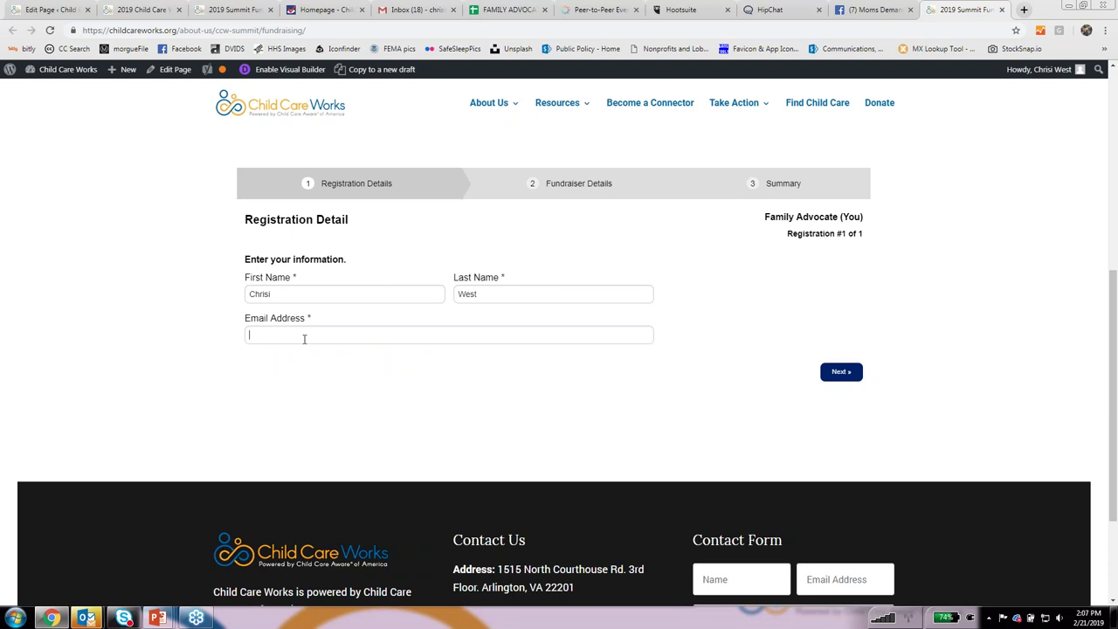
{"action": "left_click", "coordinate": [291, 382]}
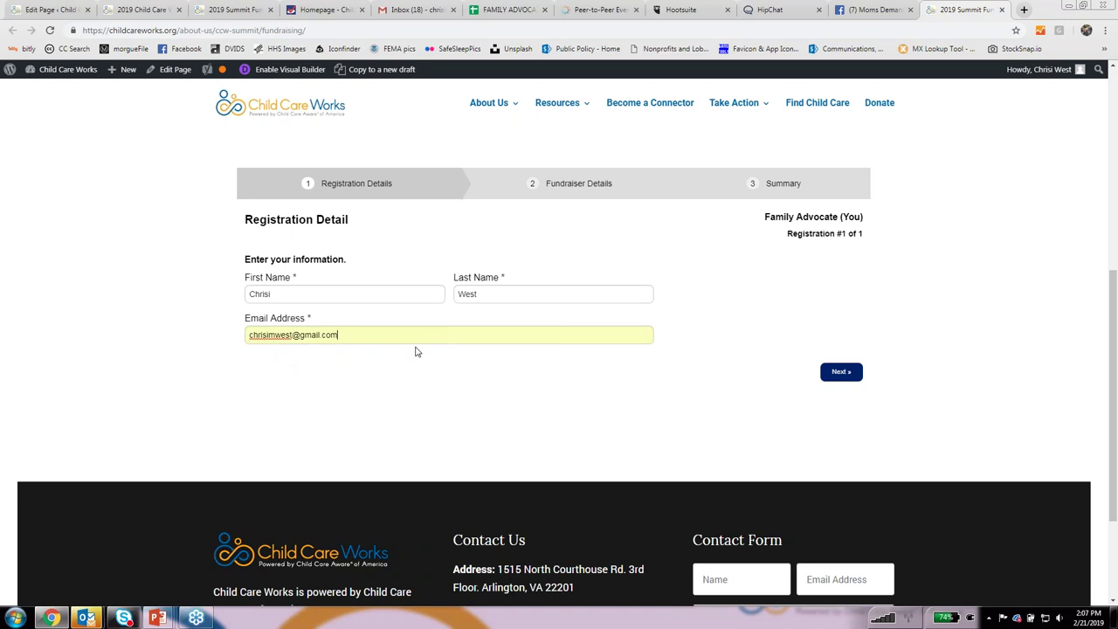
{"action": "left_click", "coordinate": [844, 373]}
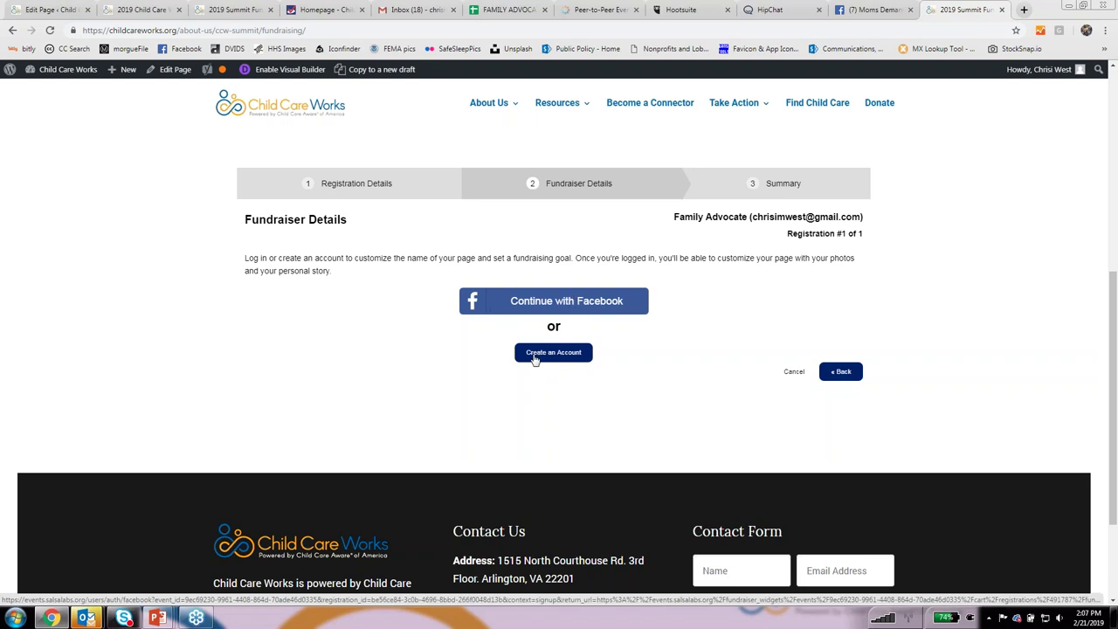
Choose to create a new account and set and confirm its password.
{"action": "left_click", "coordinate": [548, 355]}
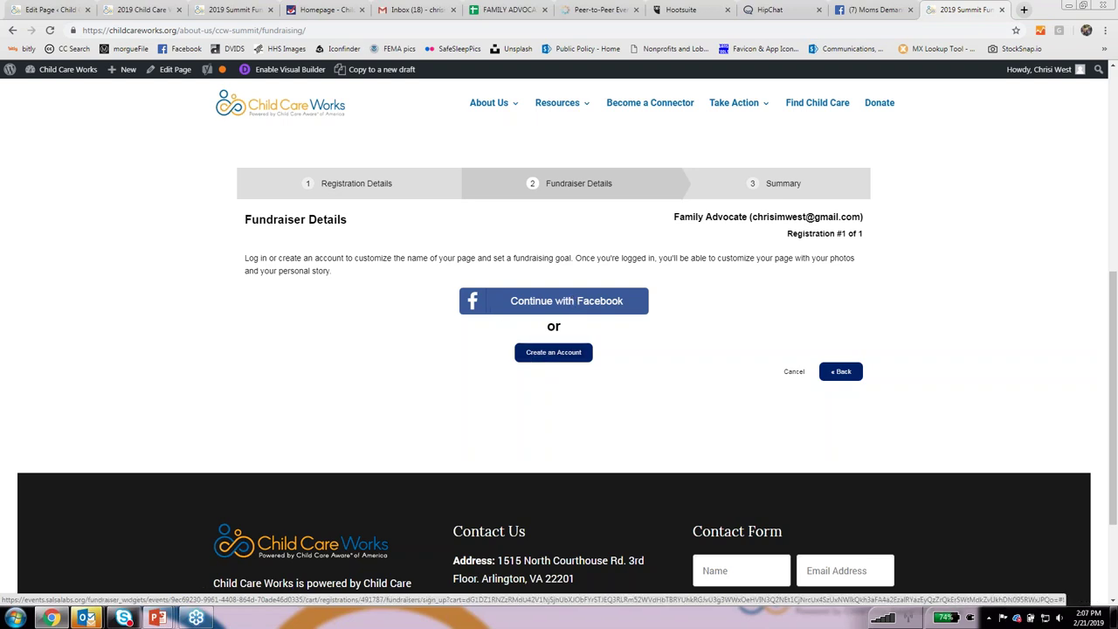
{"action": "left_click", "coordinate": [320, 479]}
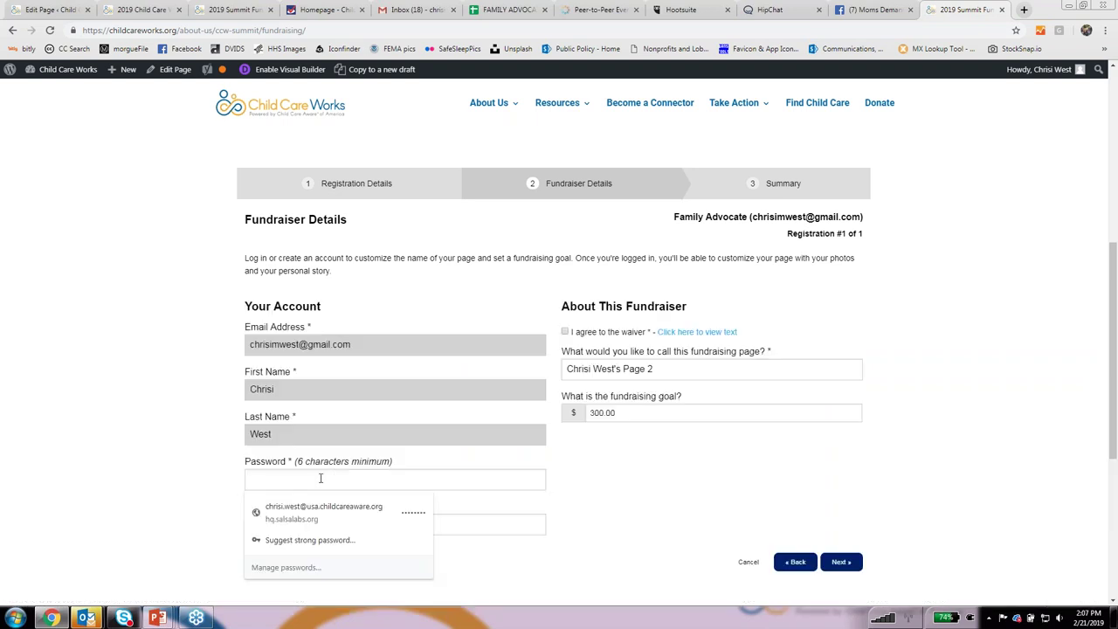
{"action": "type", "text": "********"}
{"action": "key", "text": "Tab"}
{"action": "type", "text": "********"}
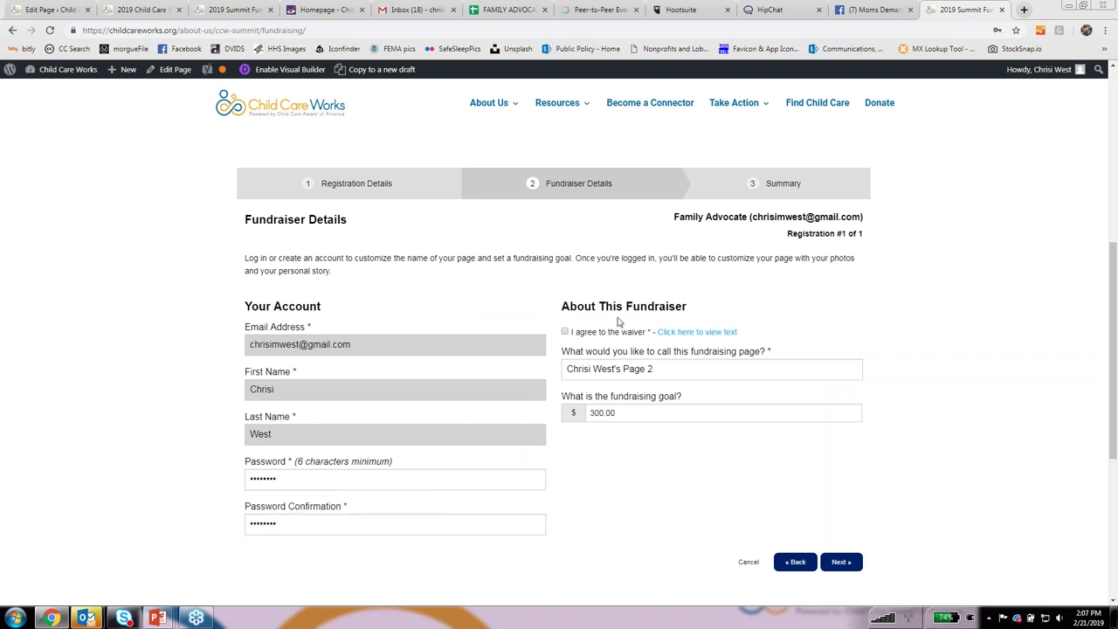
Agree to the waiver after reading its full text.
{"action": "scroll", "coordinate": [618, 322], "scroll_direction": "down", "scroll_amount": 1}
{"action": "scroll", "coordinate": [617, 321], "scroll_direction": "down", "scroll_amount": 1}
{"action": "left_click", "coordinate": [564, 237]}
{"action": "left_click", "coordinate": [698, 237]}
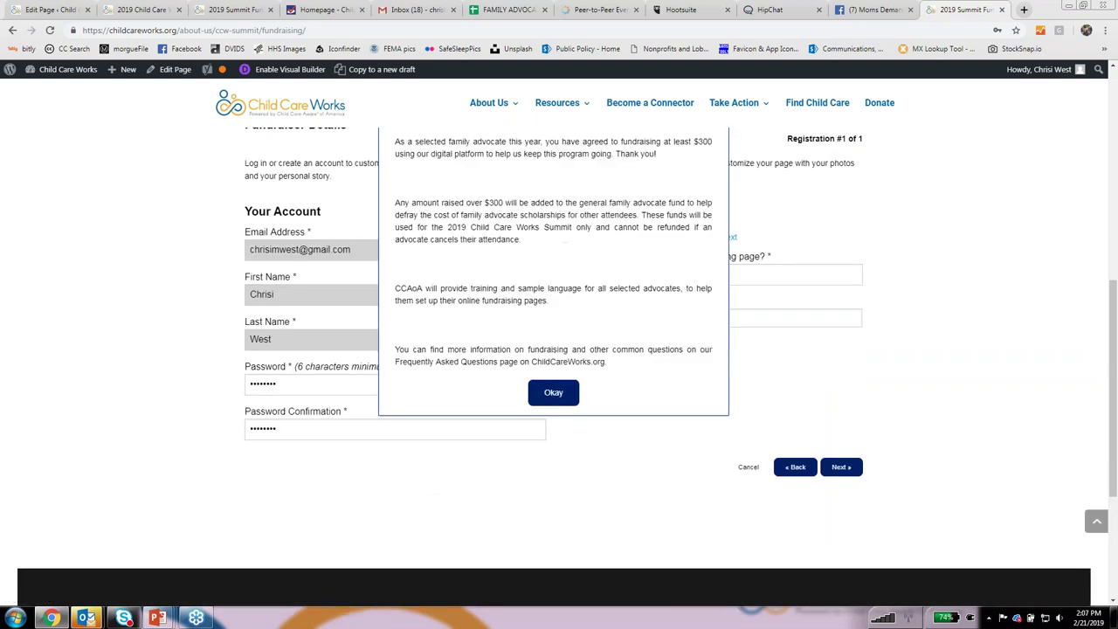
{"action": "scroll", "coordinate": [462, 250], "scroll_direction": "up", "scroll_amount": 3}
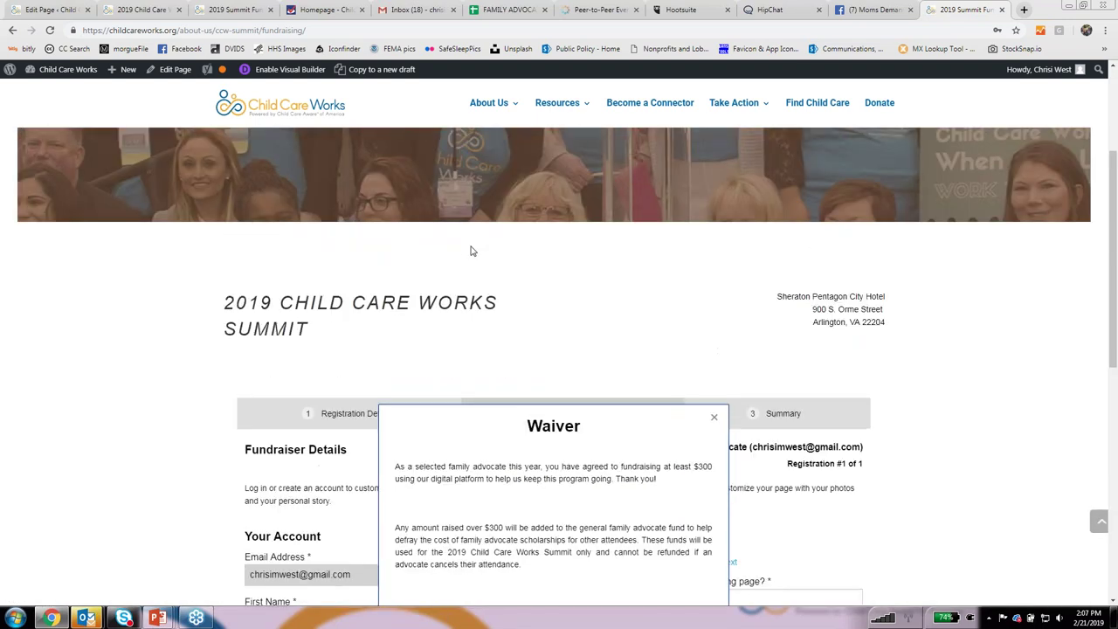
{"action": "scroll", "coordinate": [592, 321], "scroll_direction": "down", "scroll_amount": 2}
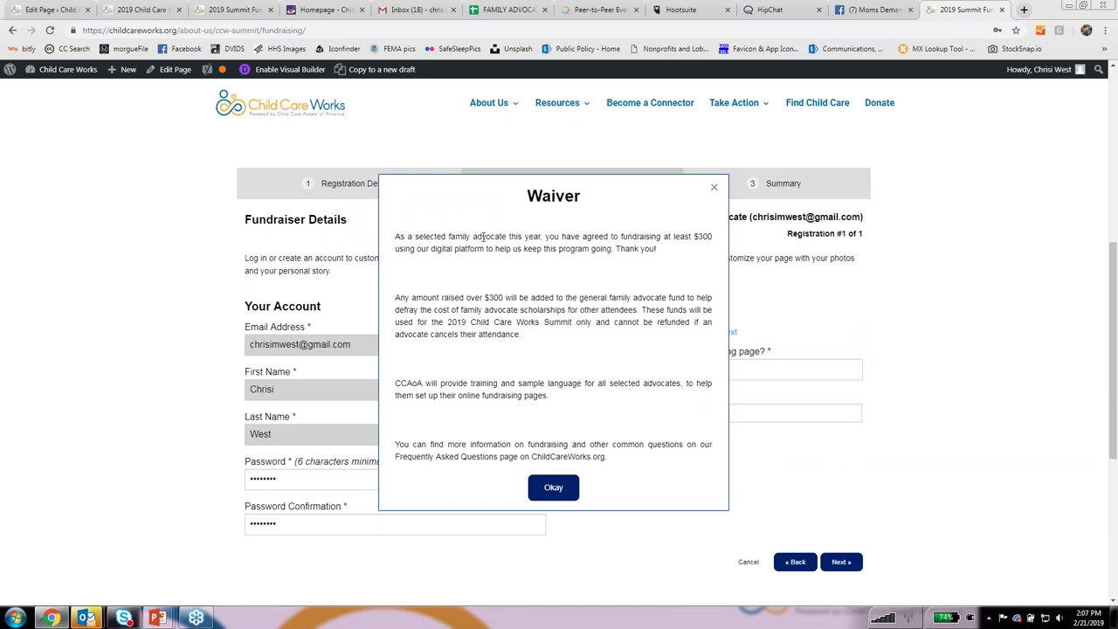
{"action": "left_click", "coordinate": [552, 487]}
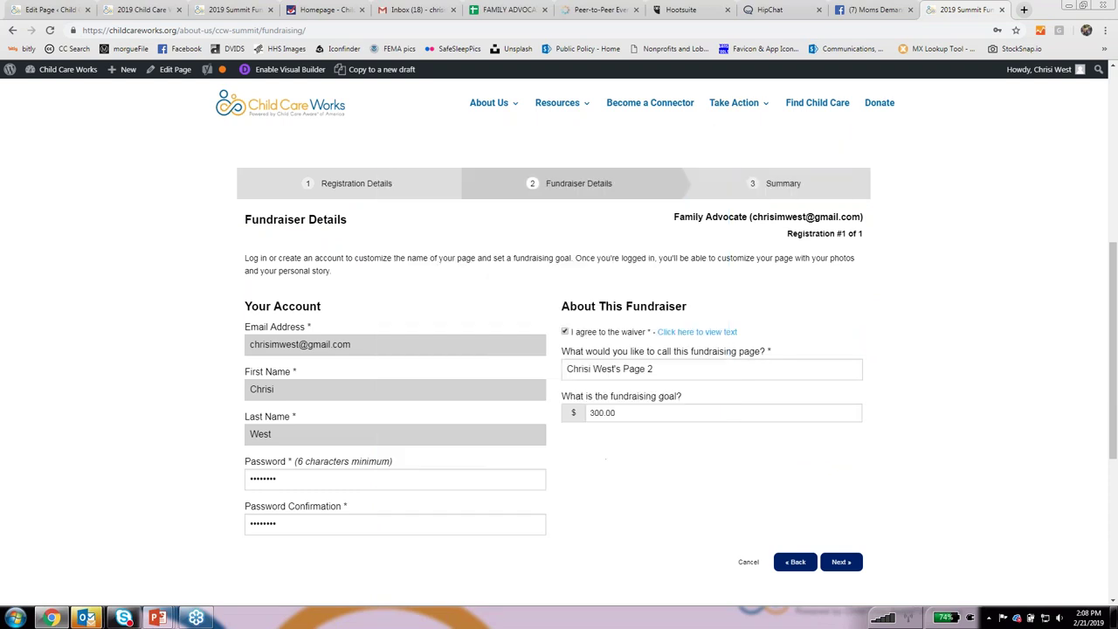
Rename the page to the advocate's first name plus 'Fundraising Page', keep the 300.00 goal, and continue.
{"action": "left_click_drag", "start_coordinate": [655, 368], "coordinate": [566, 386]}
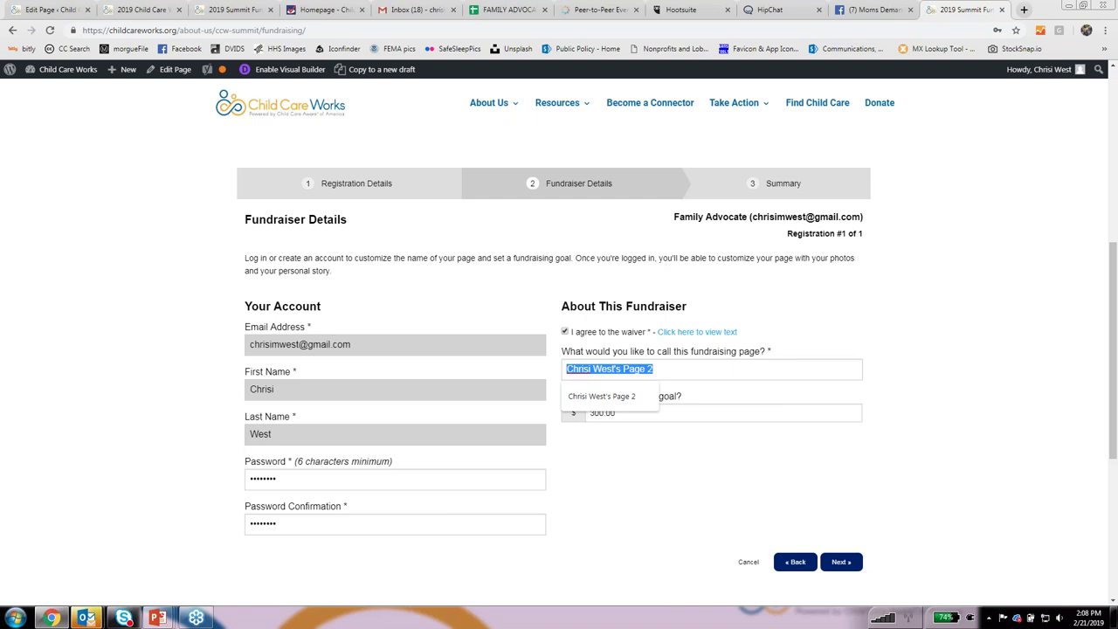
{"action": "type", "text": "Chrisi"}
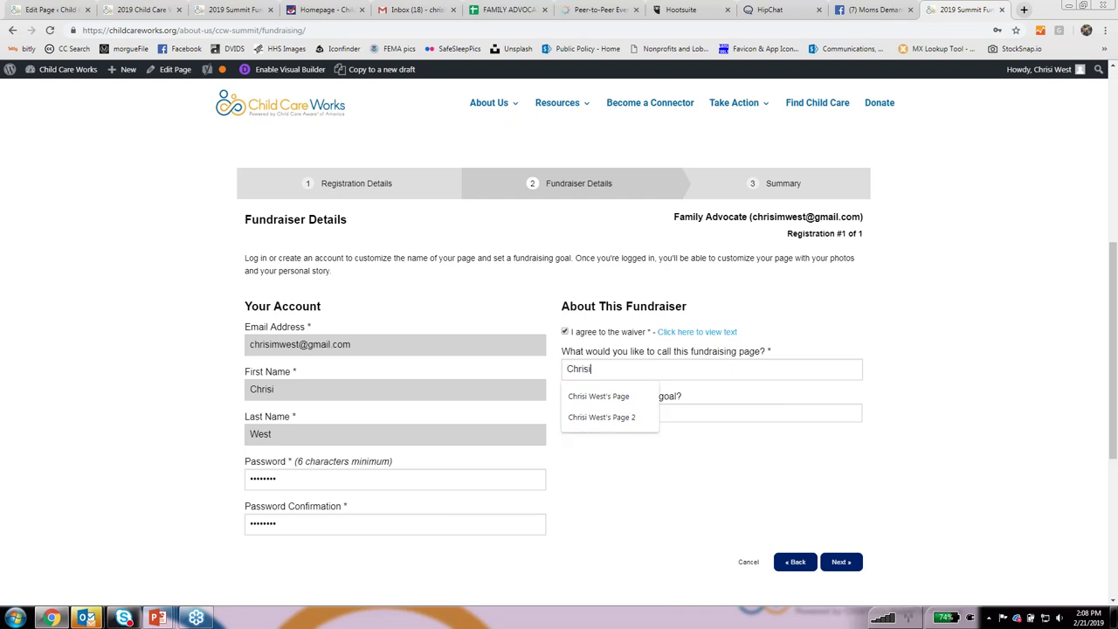
{"action": "type", "text": "'s Fundraising Page"}
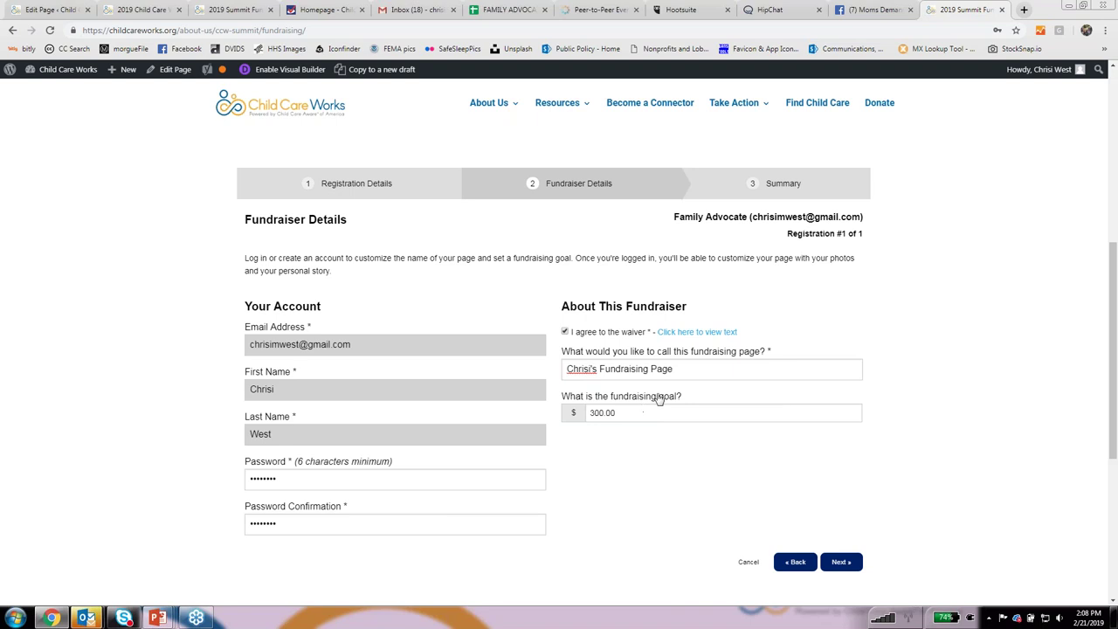
{"action": "left_click", "coordinate": [635, 411]}
{"action": "left_click", "coordinate": [611, 437]}
{"action": "left_click", "coordinate": [843, 563]}
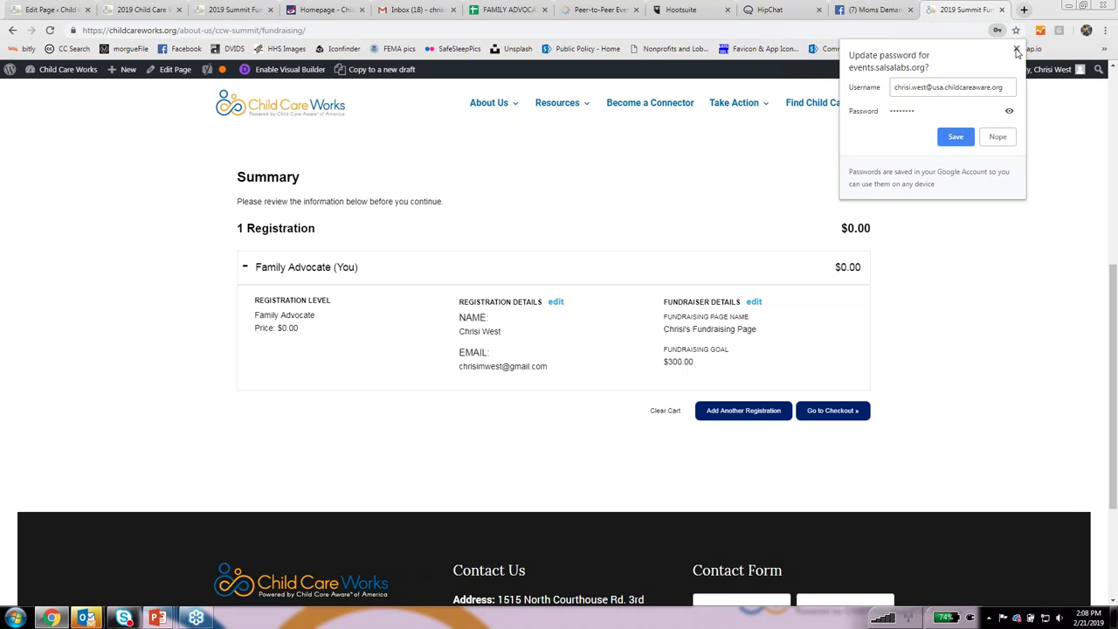
Dismiss the browser's password-update prompt, go to checkout, and tick the own-contribution option.
{"action": "left_click", "coordinate": [1015, 49]}
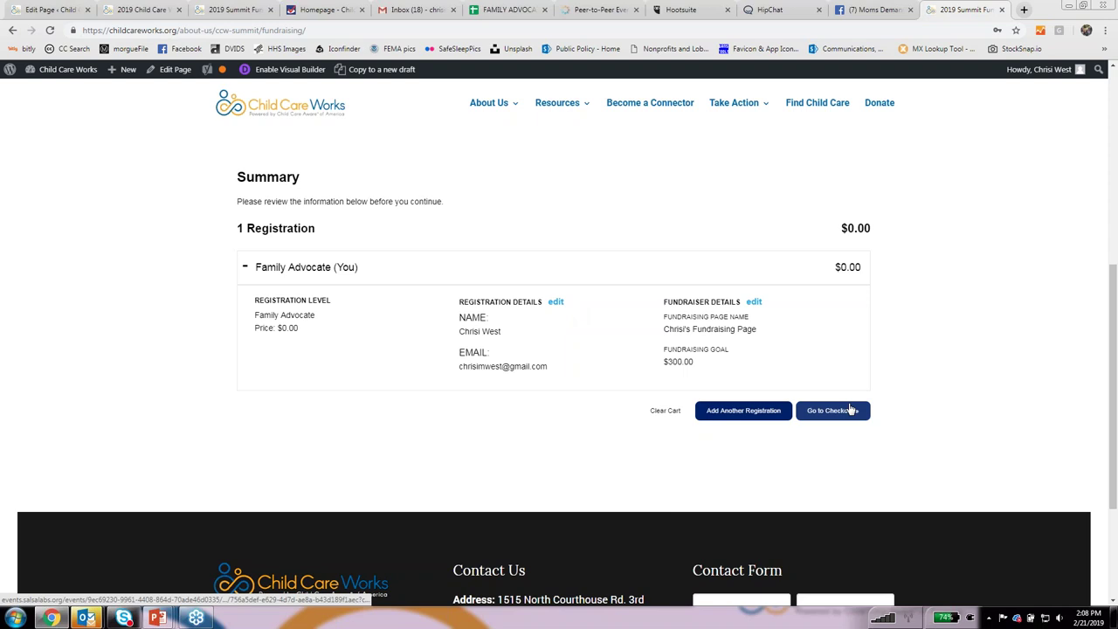
{"action": "left_click", "coordinate": [850, 409]}
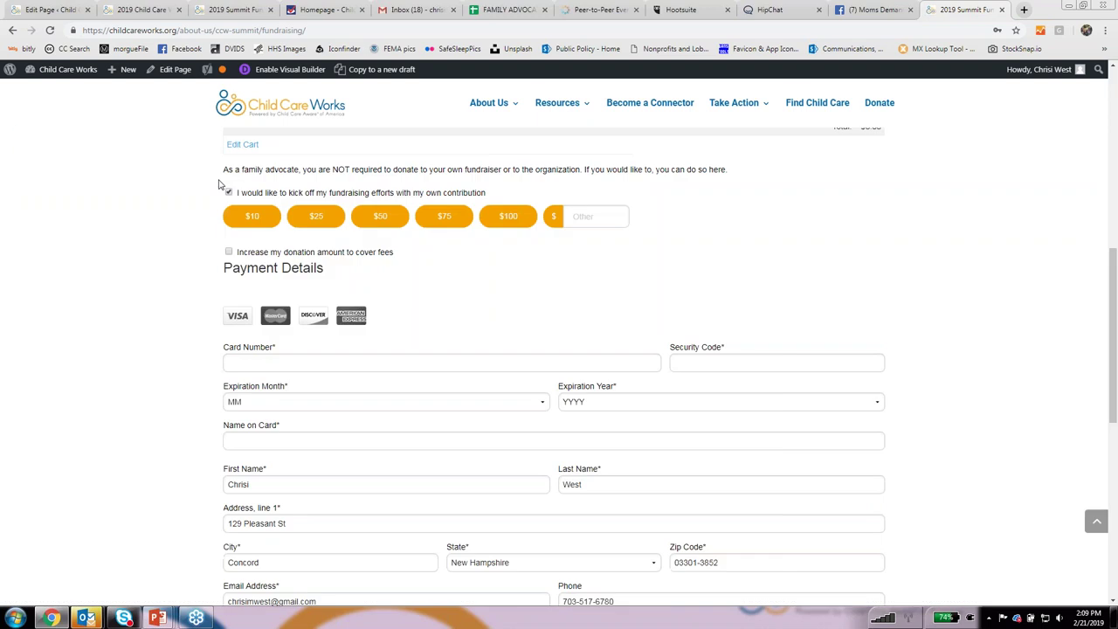
{"action": "left_click", "coordinate": [227, 186]}
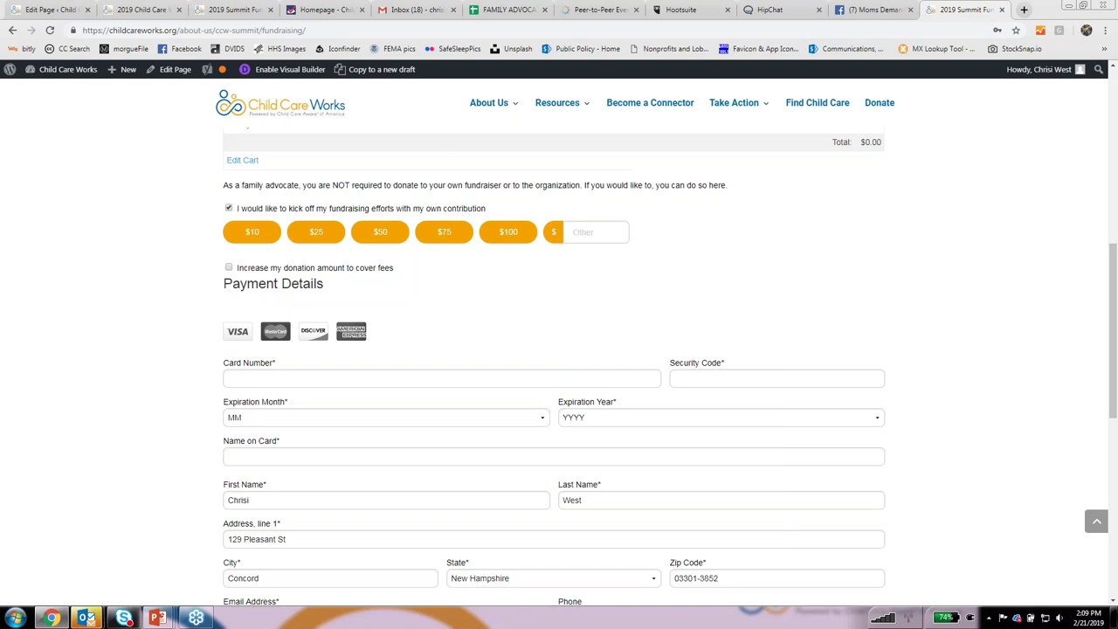
Untick the own contribution and fill the billing address from the first saved autofill suggestion.
{"action": "left_click", "coordinate": [229, 209]}
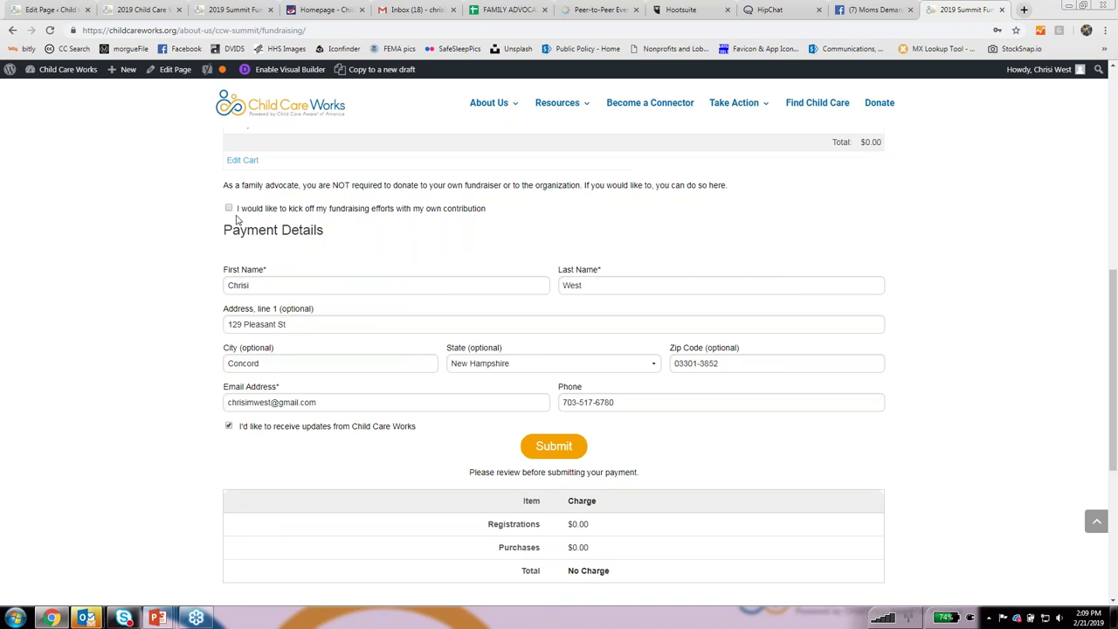
{"action": "scroll", "coordinate": [236, 218], "scroll_direction": "up", "scroll_amount": 1}
{"action": "scroll", "coordinate": [579, 335], "scroll_direction": "down", "scroll_amount": 1}
{"action": "left_click", "coordinate": [293, 324]}
{"action": "left_click_drag", "start_coordinate": [292, 324], "coordinate": [166, 343]}
{"action": "type", "text": "711"}
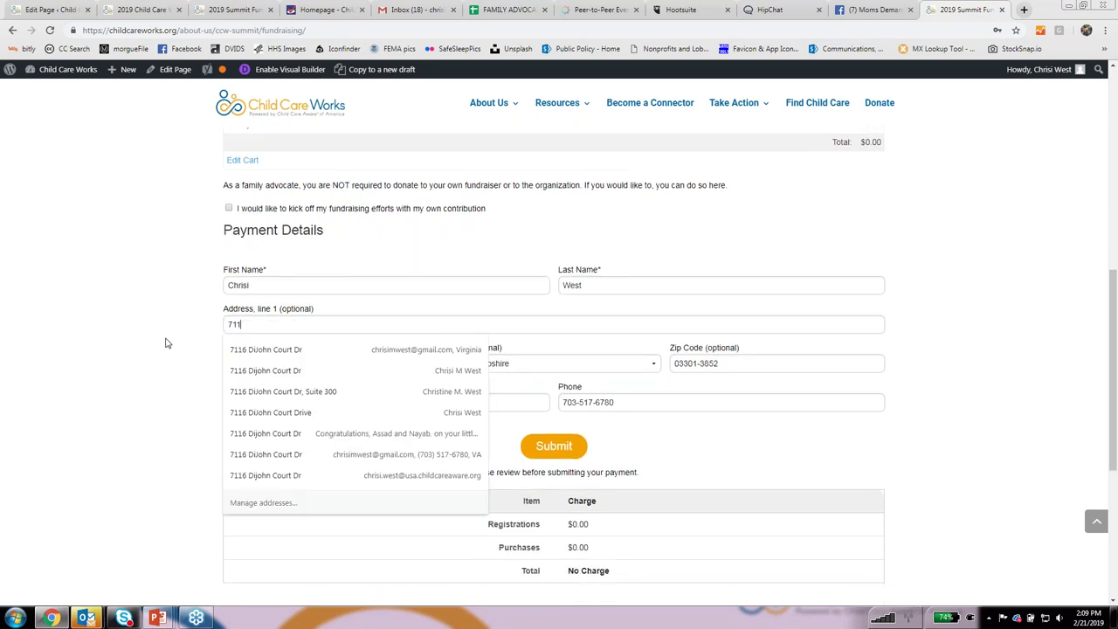
{"action": "key", "text": "Down"}
{"action": "key", "text": "Return"}
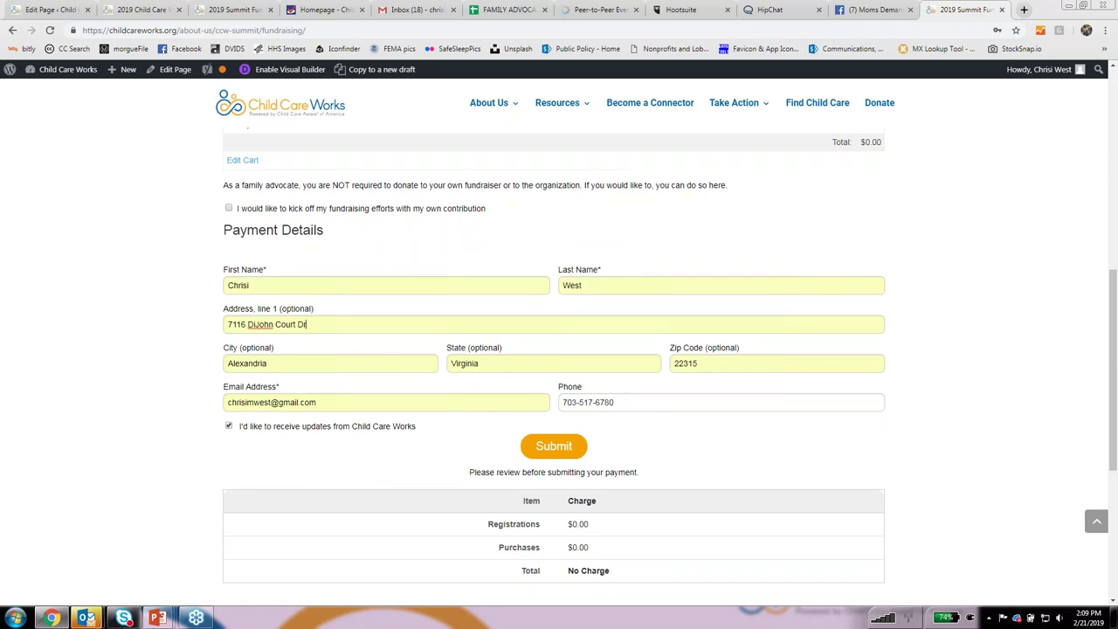
Submit the registration and proceed to set up the fundraising page.
{"action": "scroll", "coordinate": [760, 387], "scroll_direction": "down", "scroll_amount": 2}
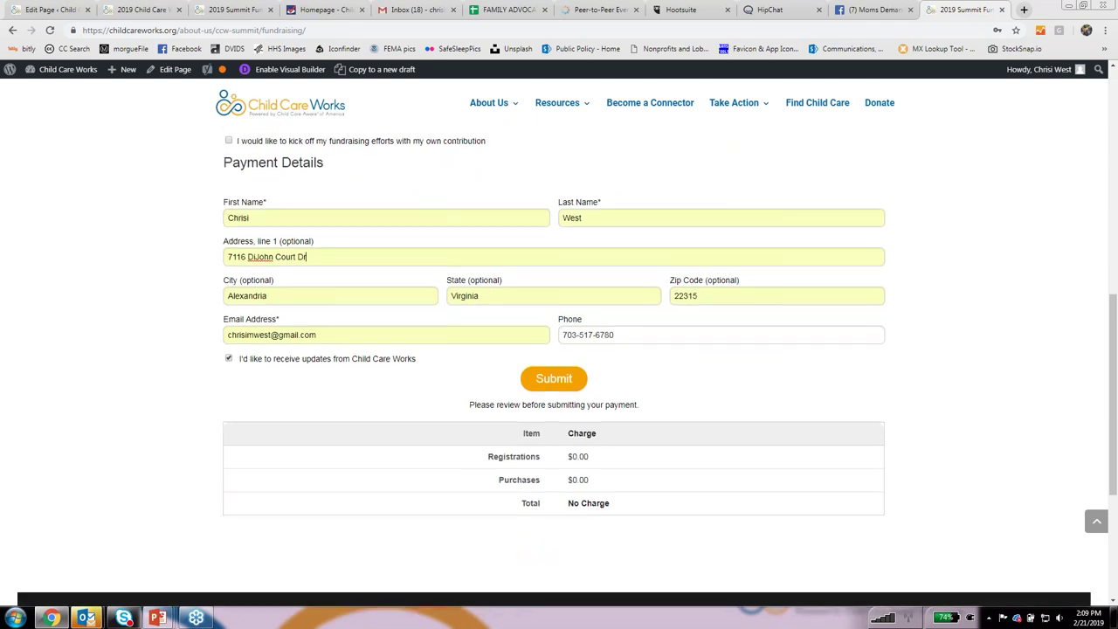
{"action": "left_click", "coordinate": [553, 384]}
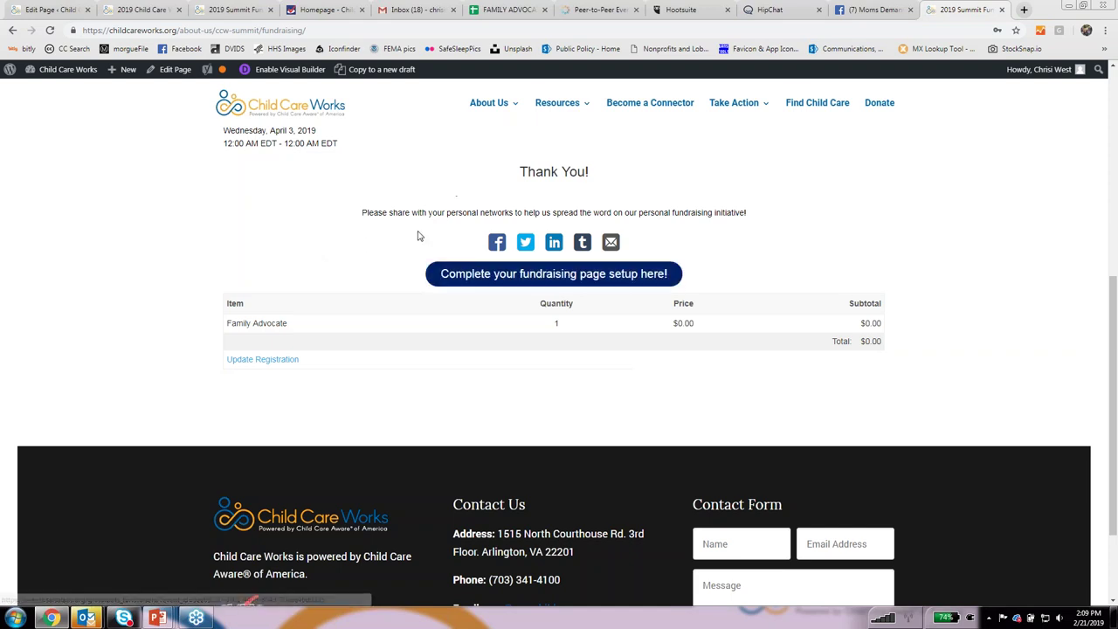
{"action": "left_click", "coordinate": [546, 275]}
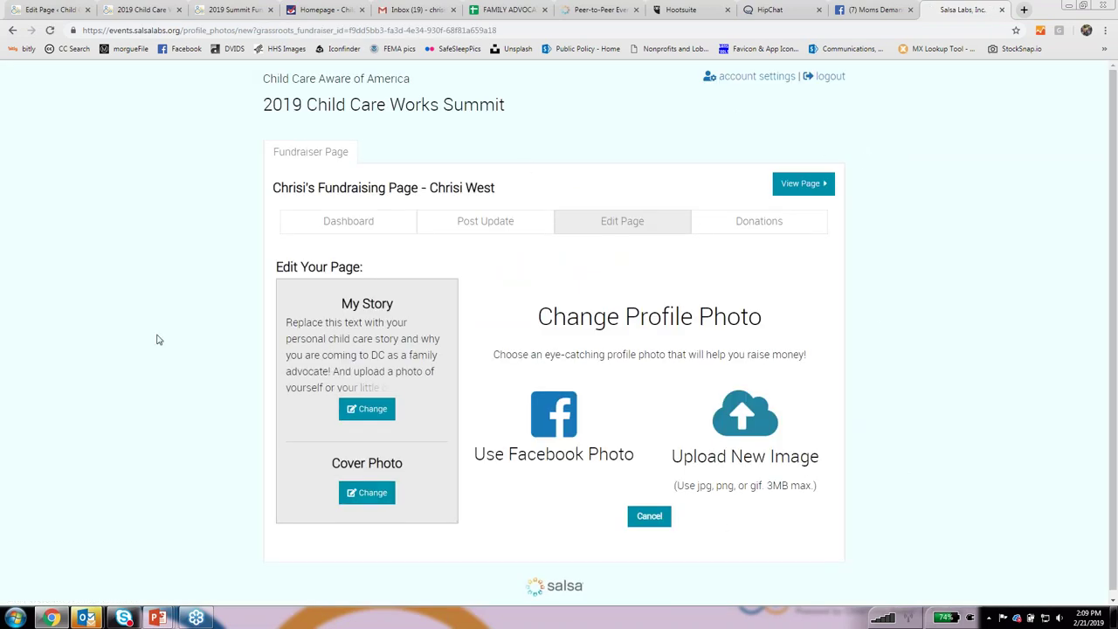
Open the My Story section for editing and place the cursor in its placeholder story text.
{"action": "scroll", "coordinate": [367, 323], "scroll_direction": "down", "scroll_amount": 1}
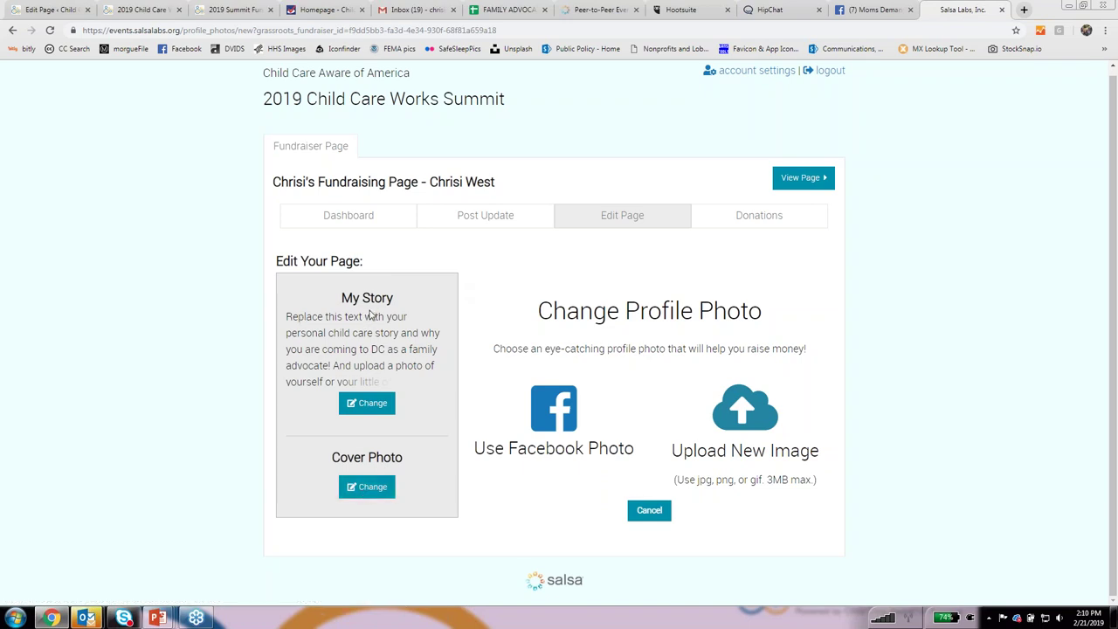
{"action": "left_click", "coordinate": [354, 404]}
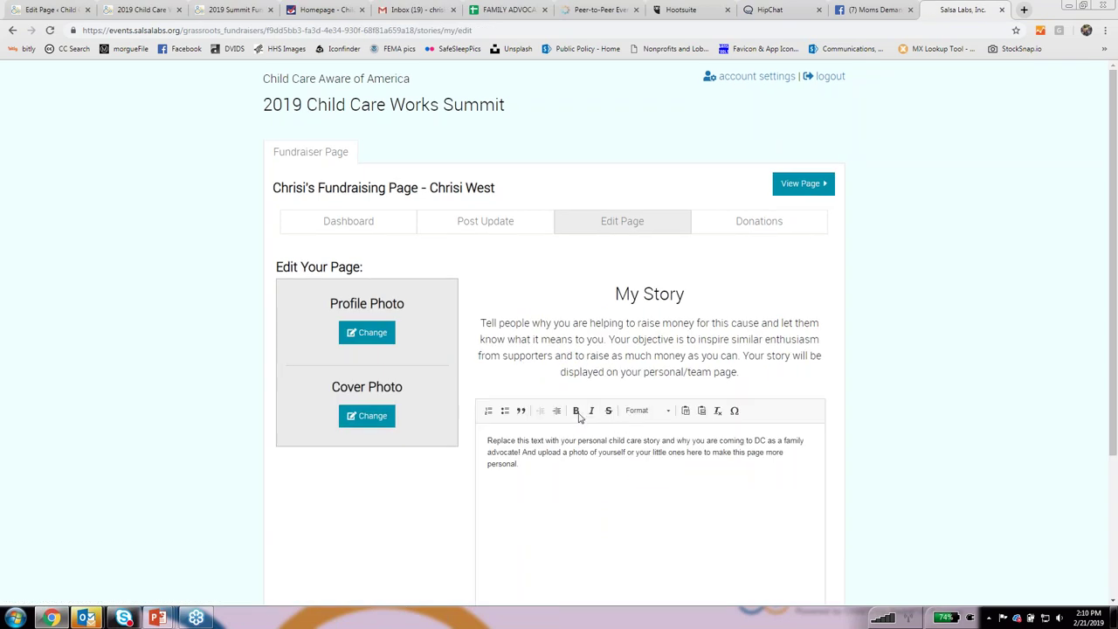
{"action": "left_click", "coordinate": [597, 483]}
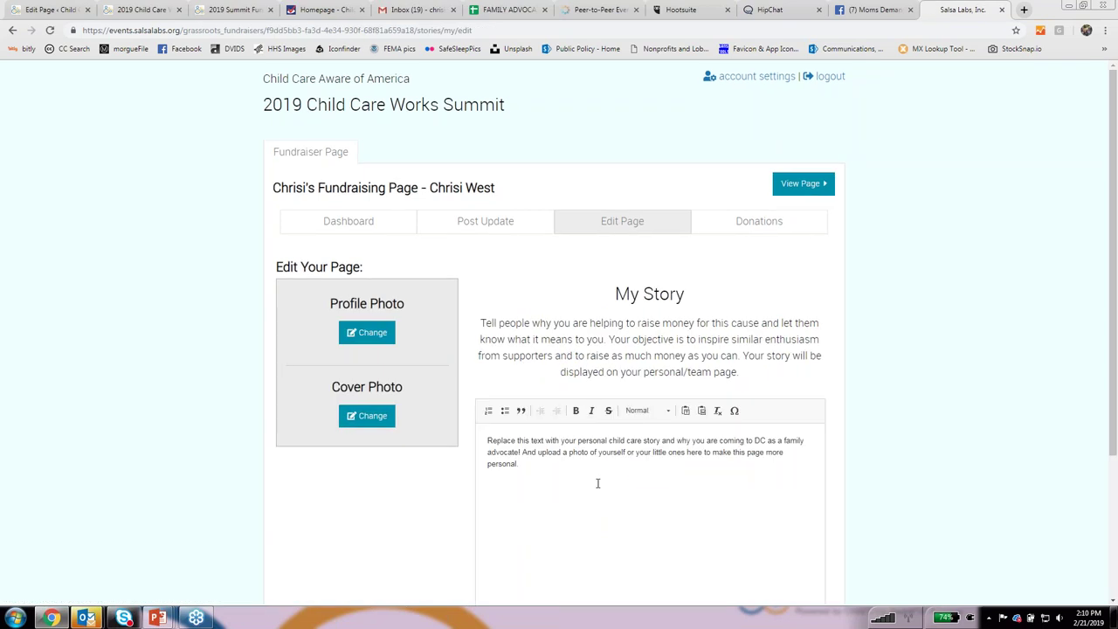